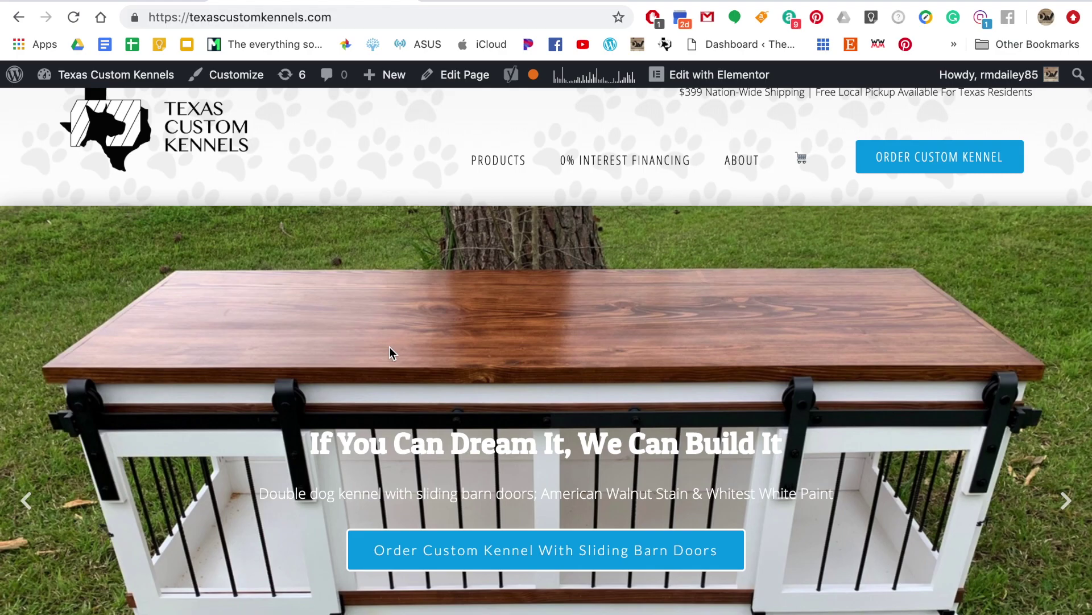
Switch from the Texas Custom Kennels tab to the Markate features page.
key(ctrl+Tab)
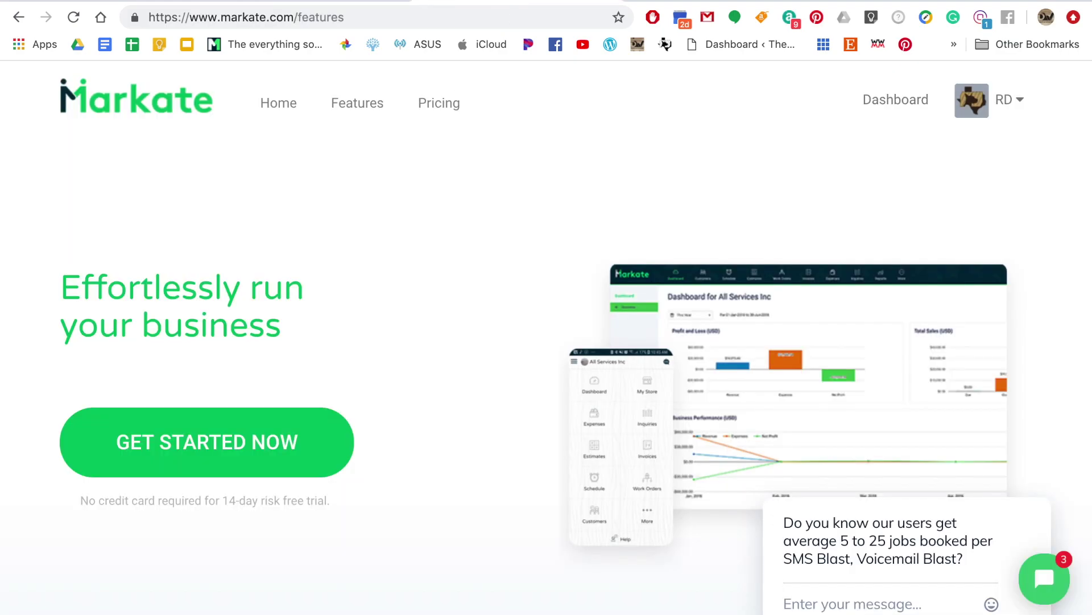
Read the Markate home page down to its footer, then open the Texas Custom Kennels dashboard.
click(103, 99)
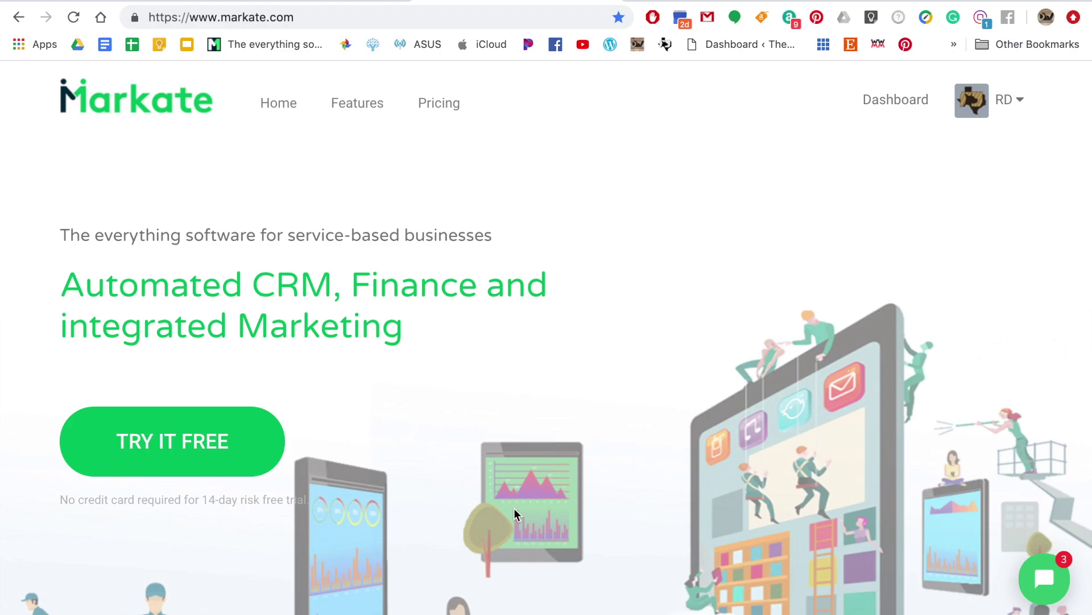
scroll(483, 378, down, 15)
scroll(484, 374, down, 20)
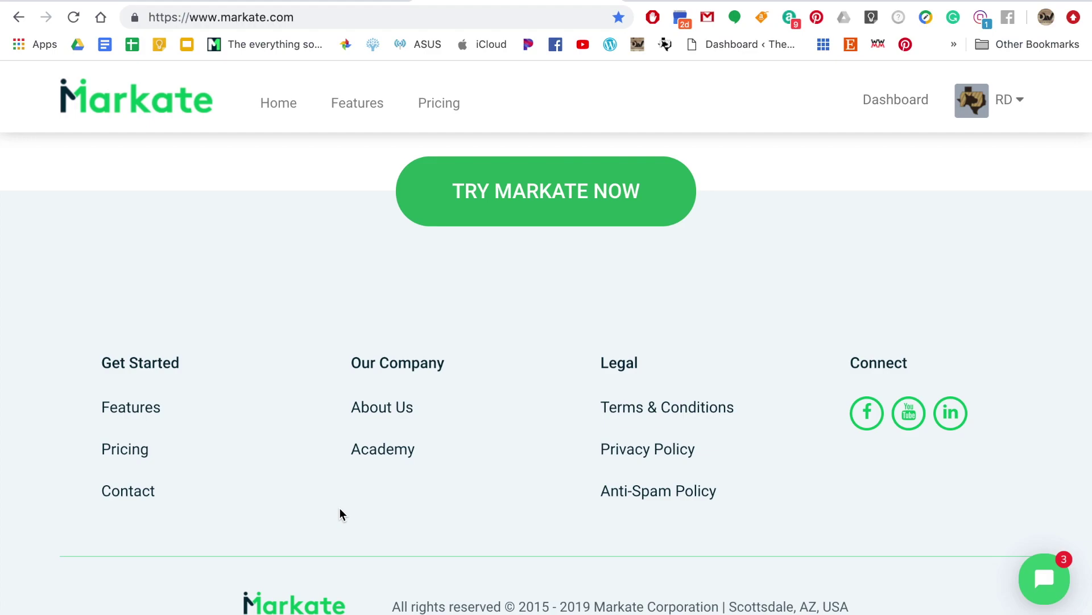
click(74, 94)
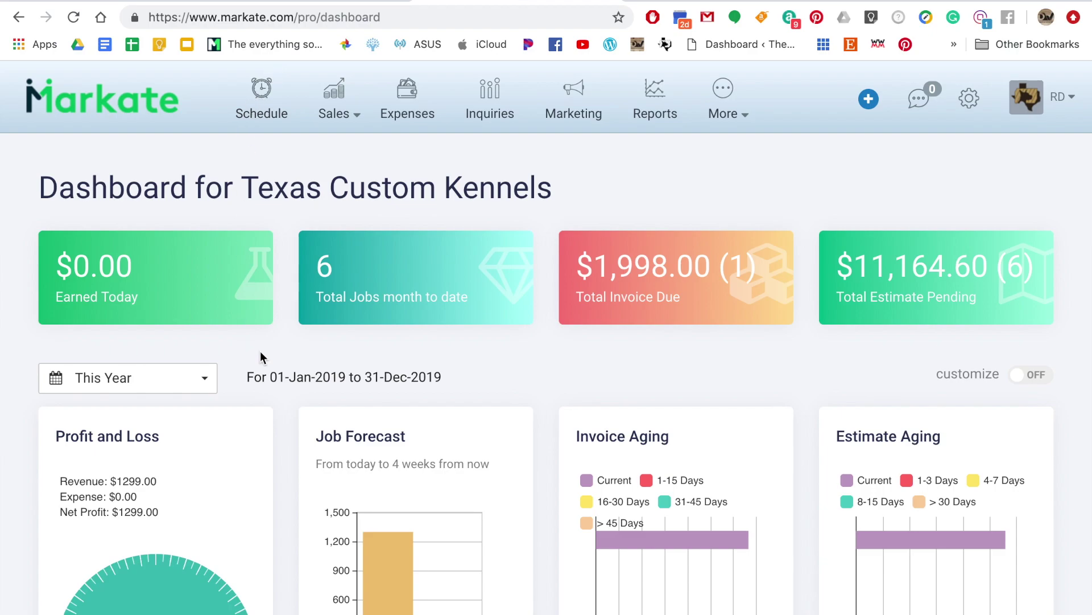
Open the May 2019 schedule and view the 24 May bathroom remodel appointment details.
click(267, 112)
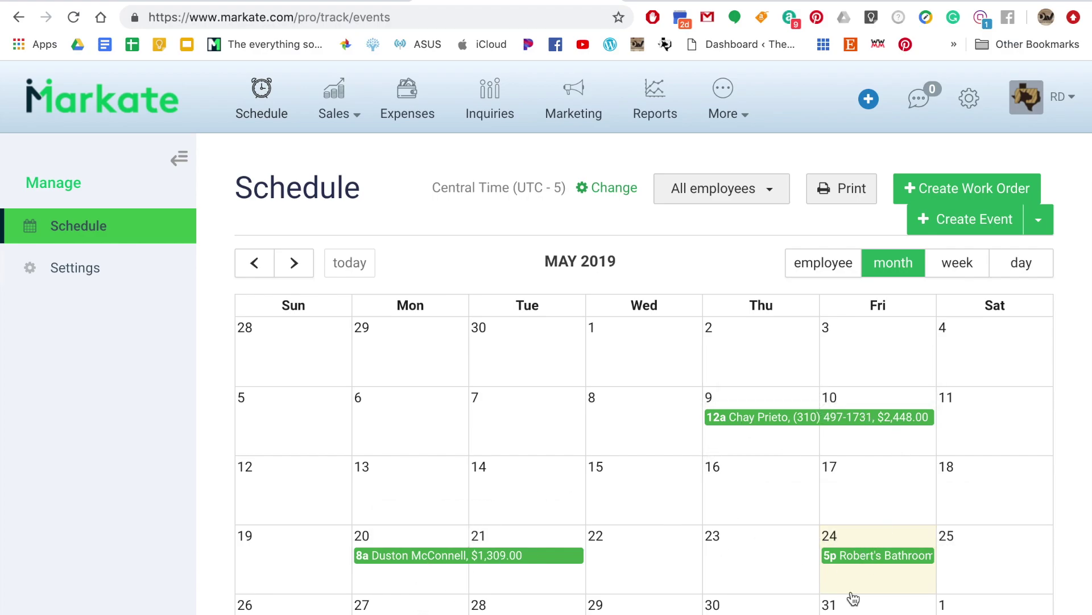
click(880, 555)
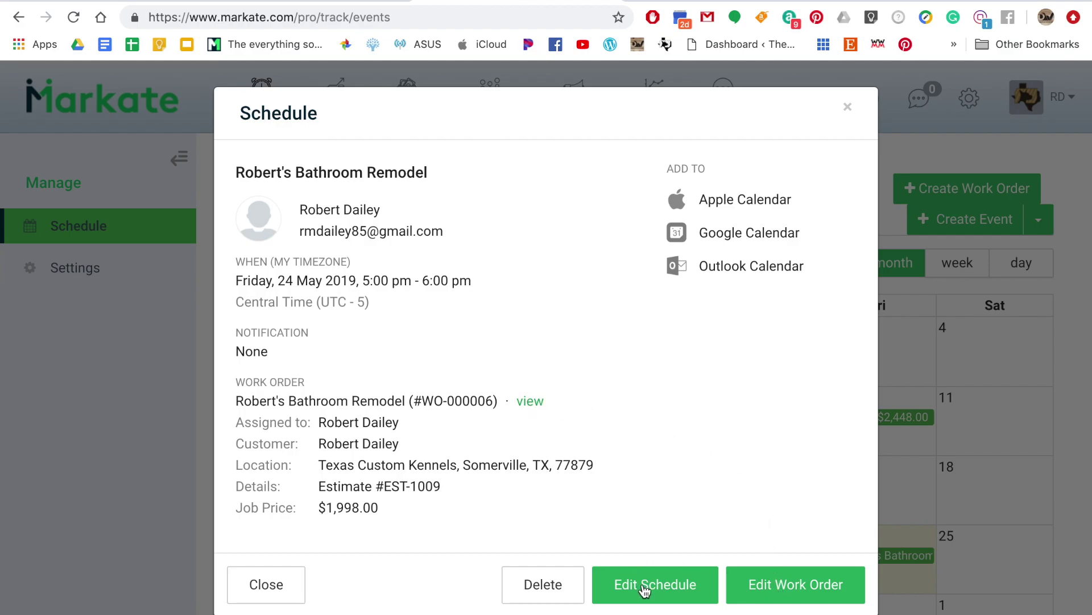
click(255, 586)
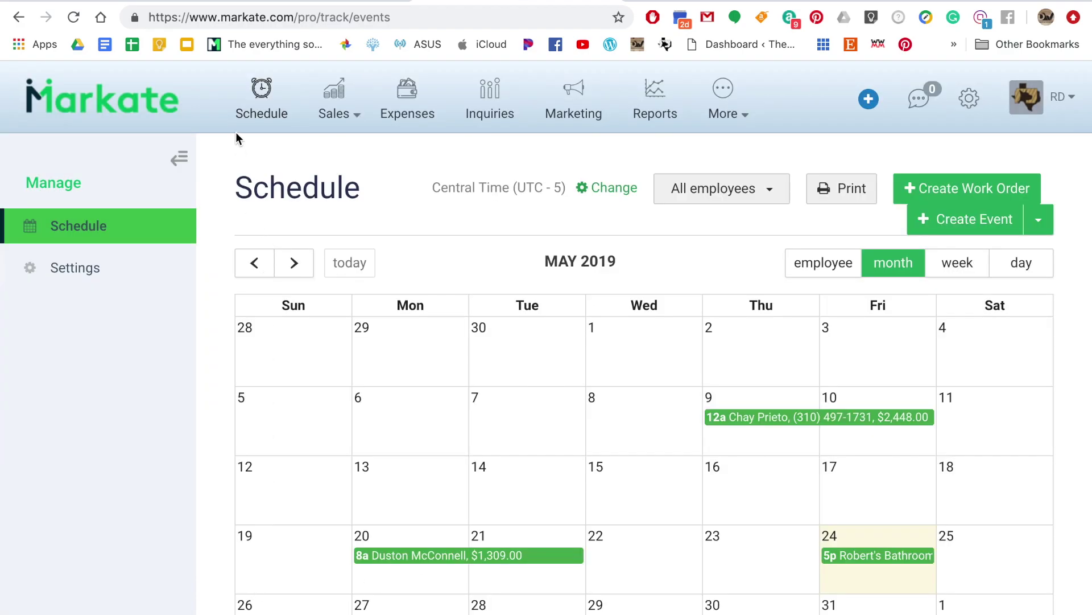
click(336, 91)
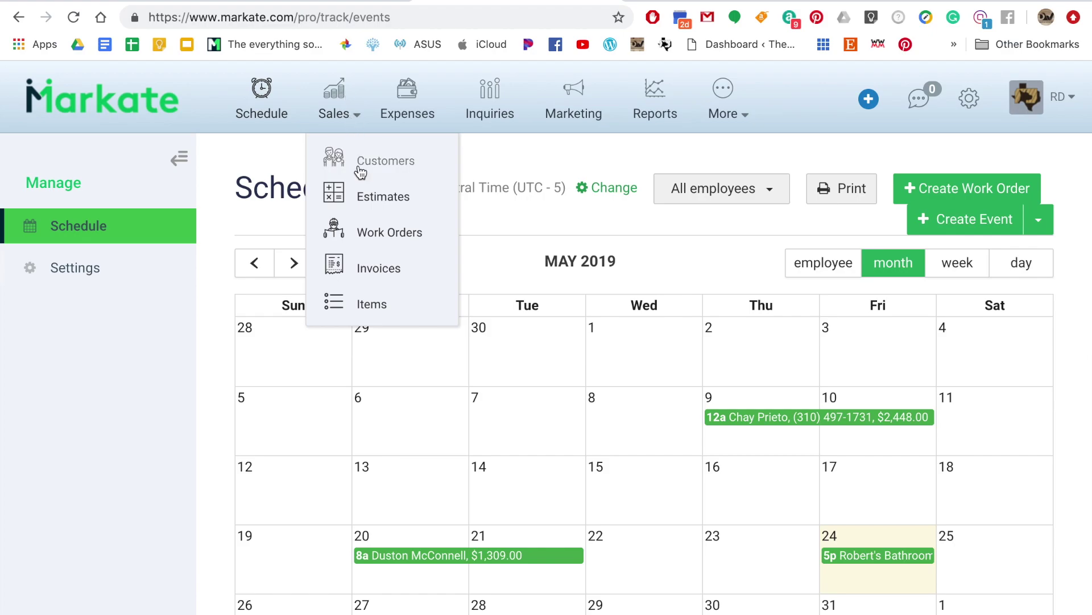
Review each predefined item's price and description in Sales > Items, down to the pagination.
click(374, 310)
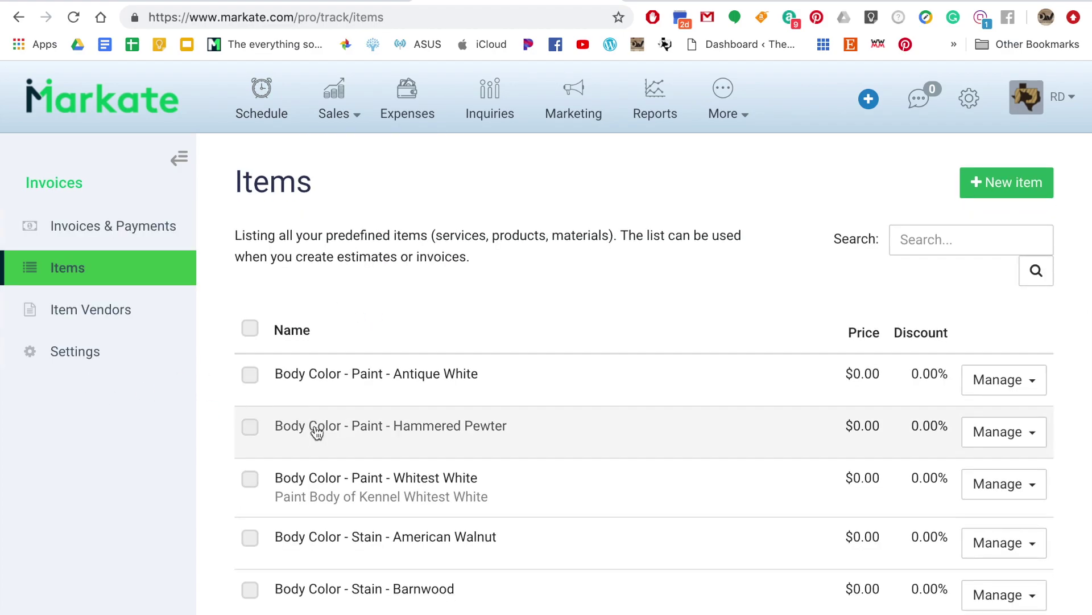
scroll(317, 431, down, 1)
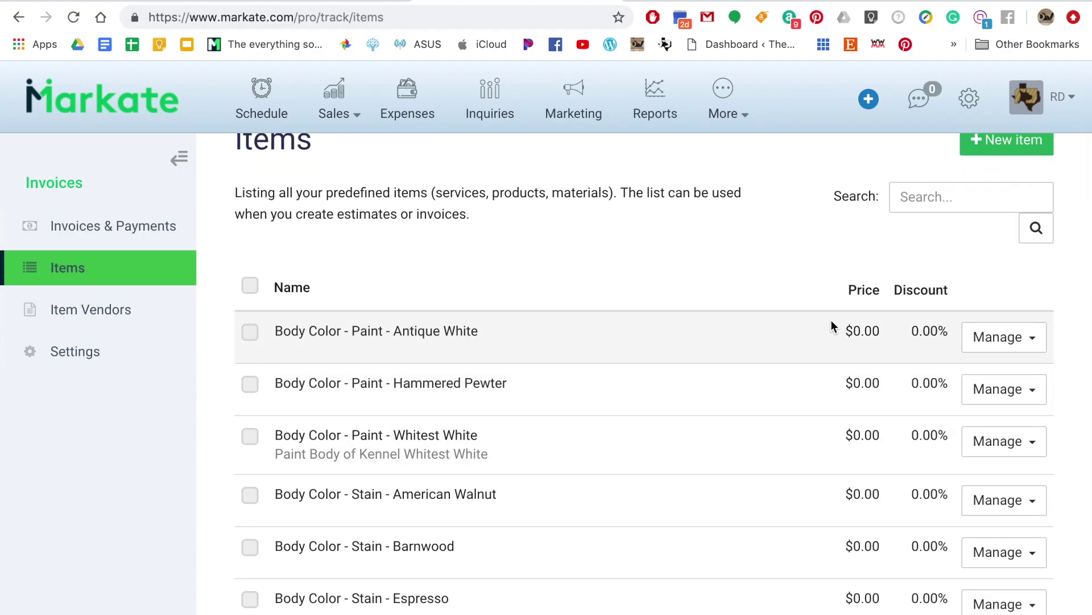
scroll(850, 424, down, 3)
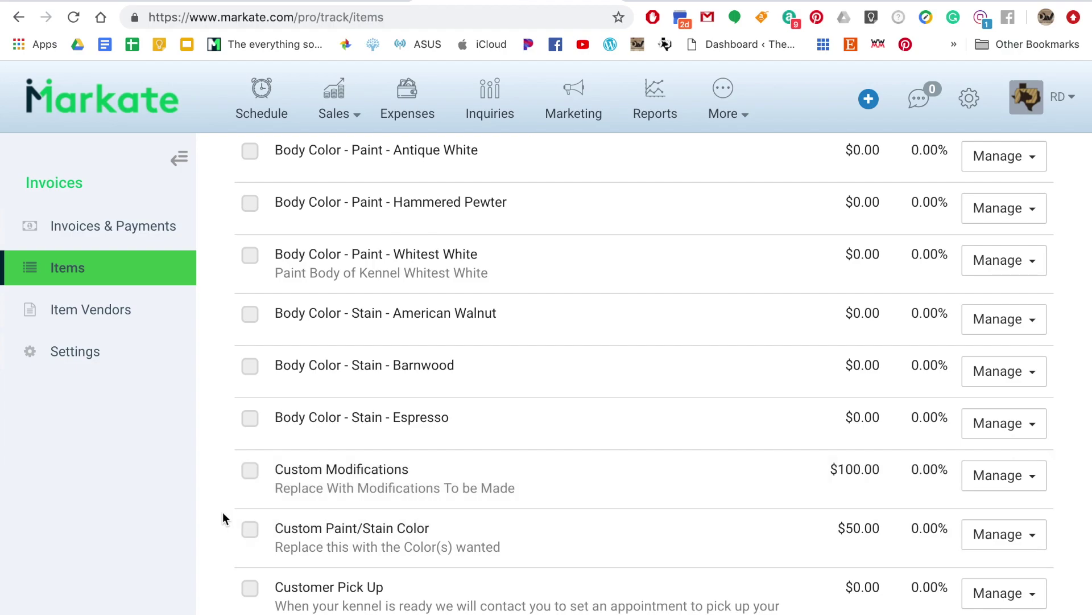
drag(275, 488, 474, 495)
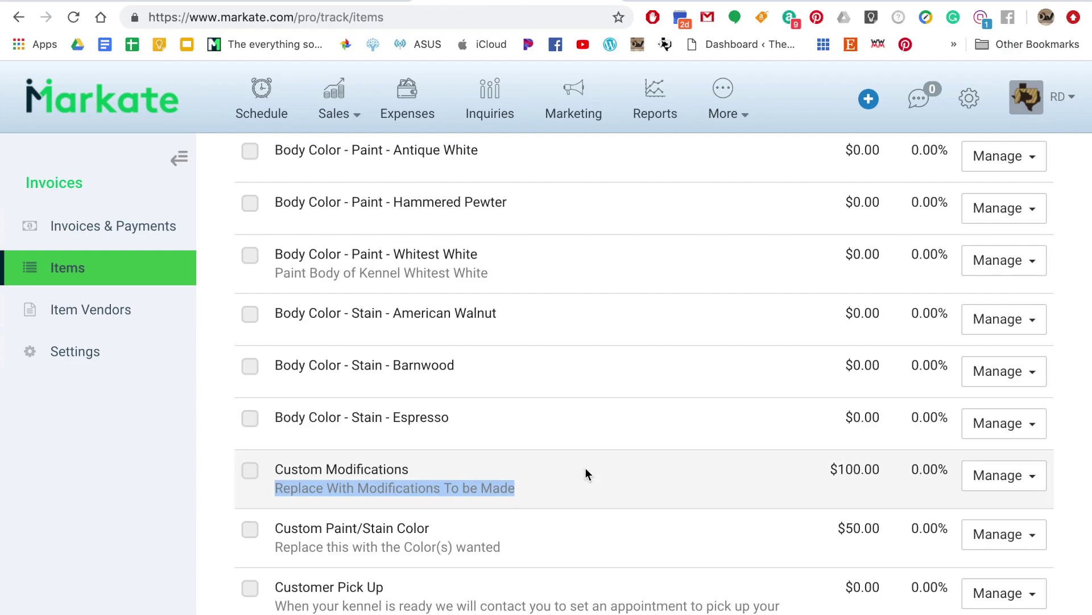
scroll(575, 482, down, 3)
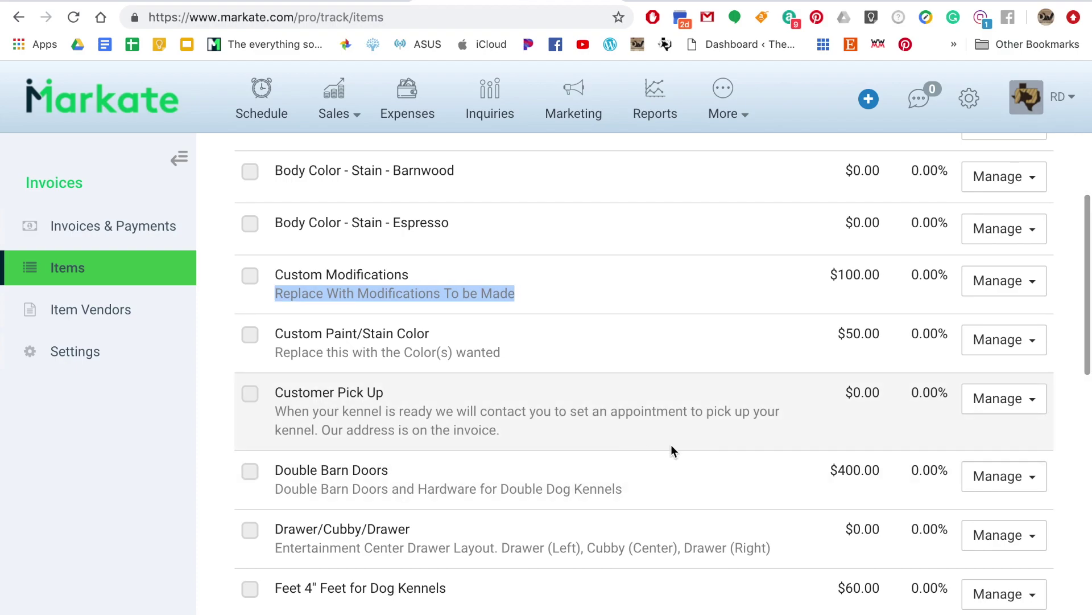
scroll(701, 489, down, 2)
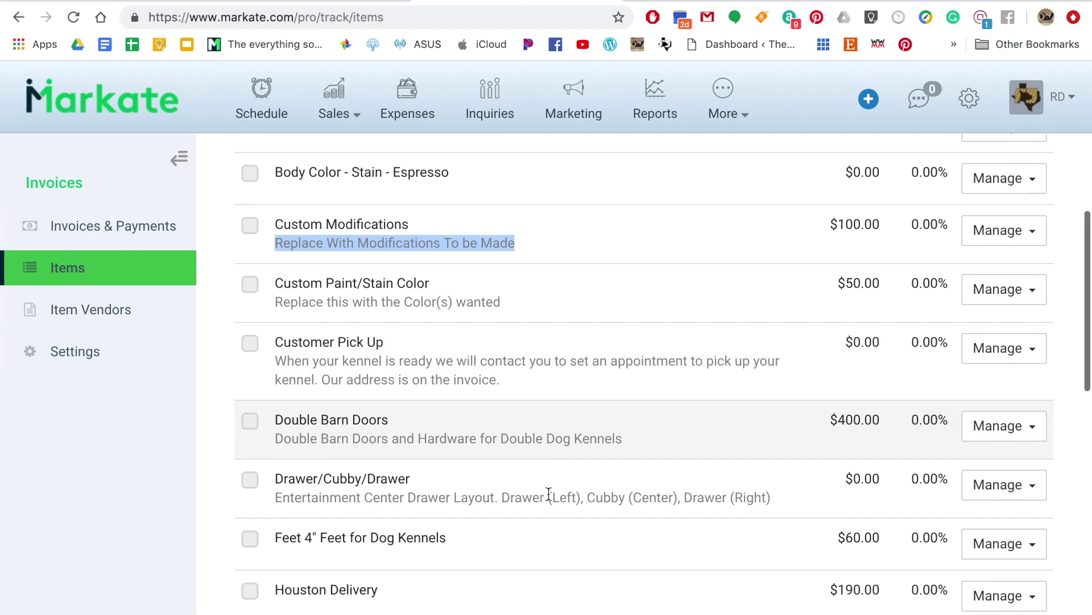
scroll(817, 588, down, 2)
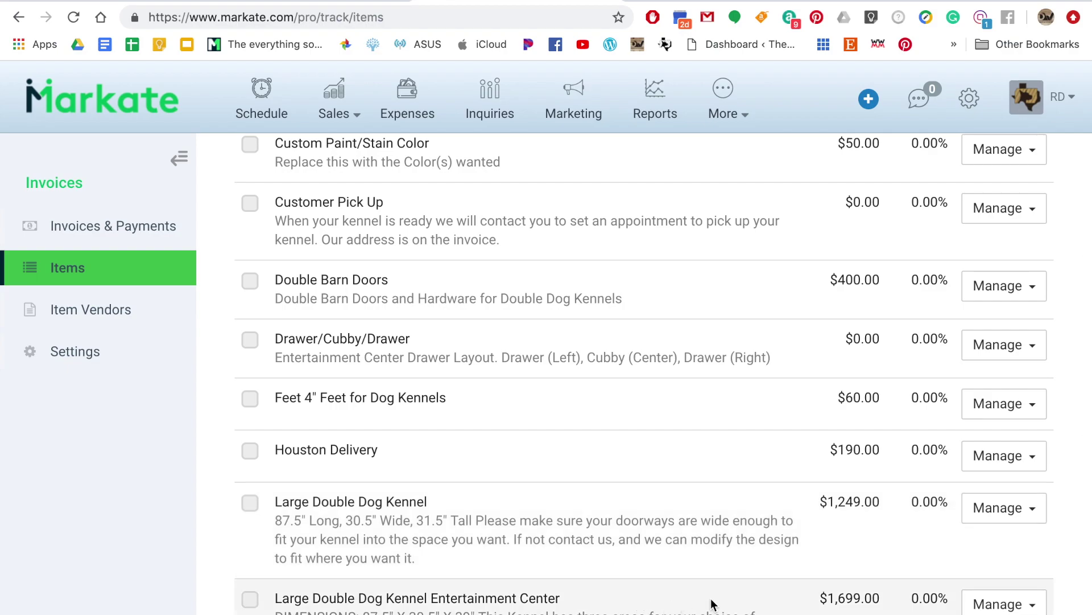
scroll(712, 604, down, 4)
scroll(685, 529, down, 7)
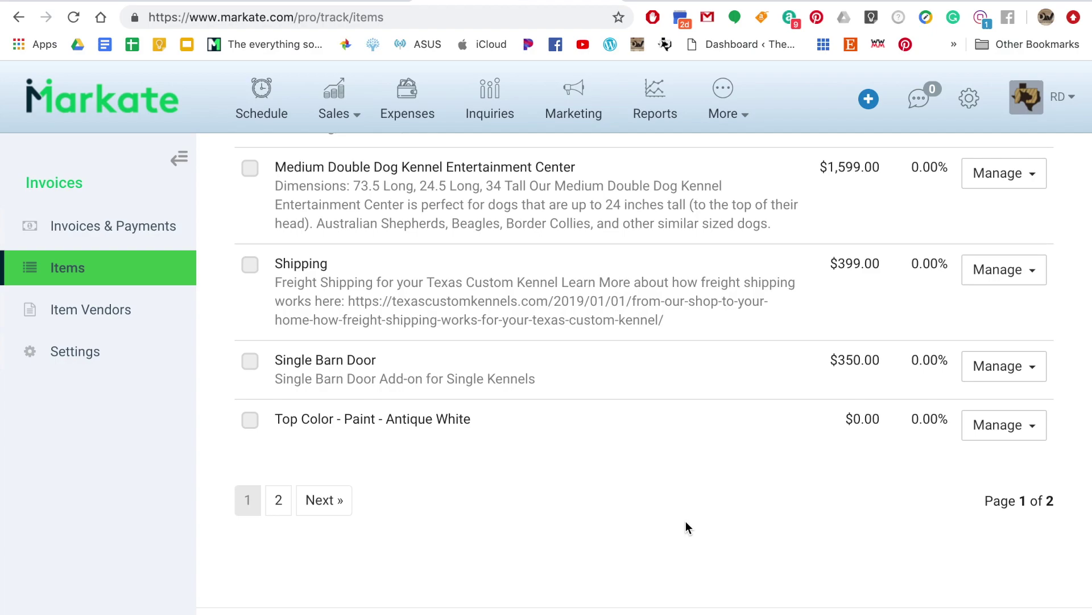
scroll(685, 521, up, 20)
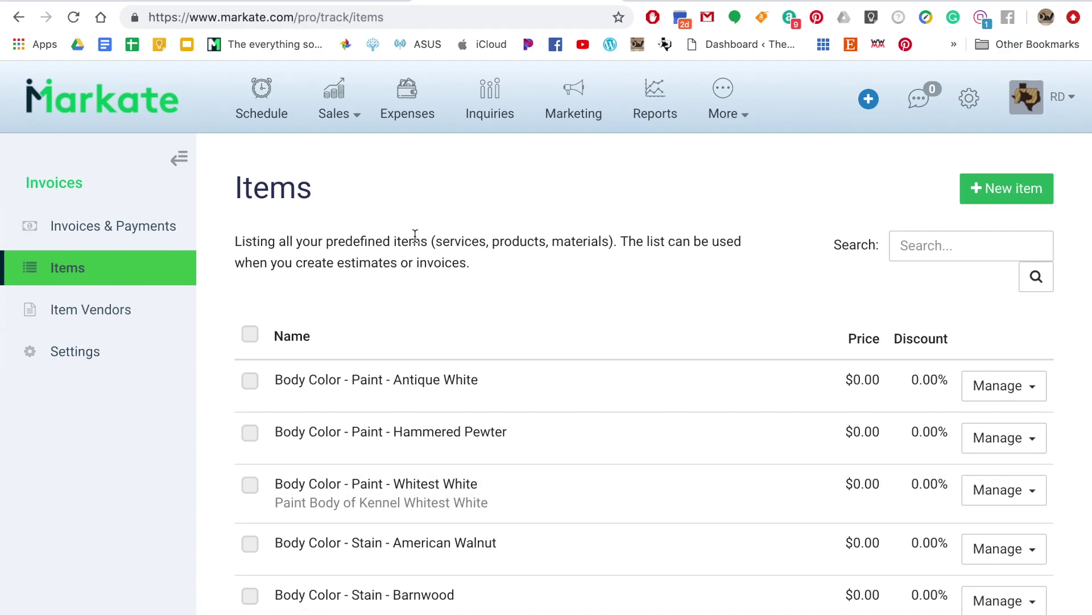
click(360, 110)
Open estimate EST-1009 from the estimates list and start editing it.
click(348, 200)
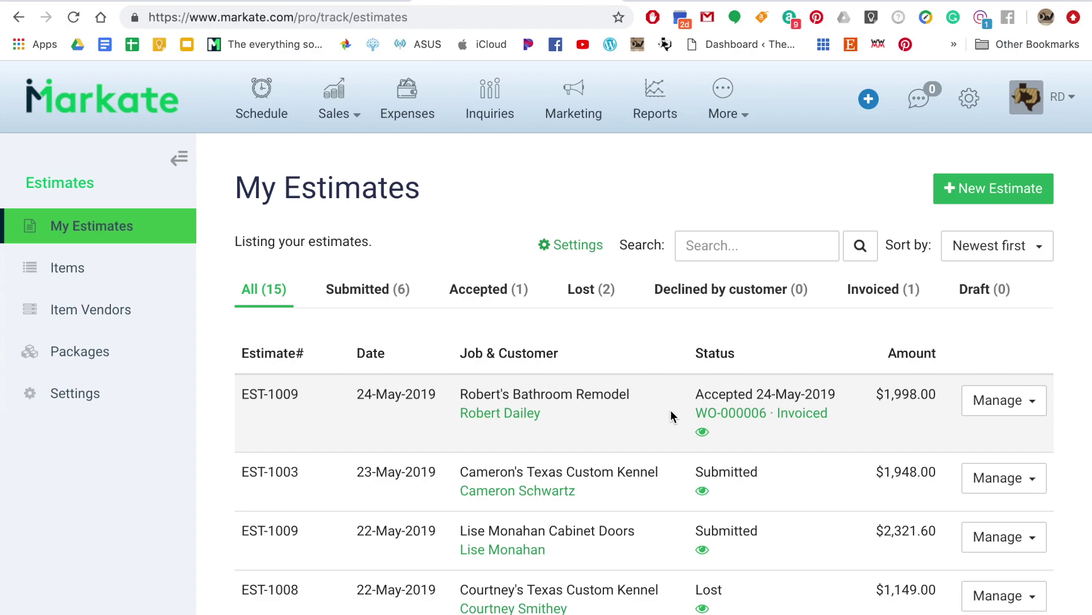
mouse_move(708, 439)
click(264, 403)
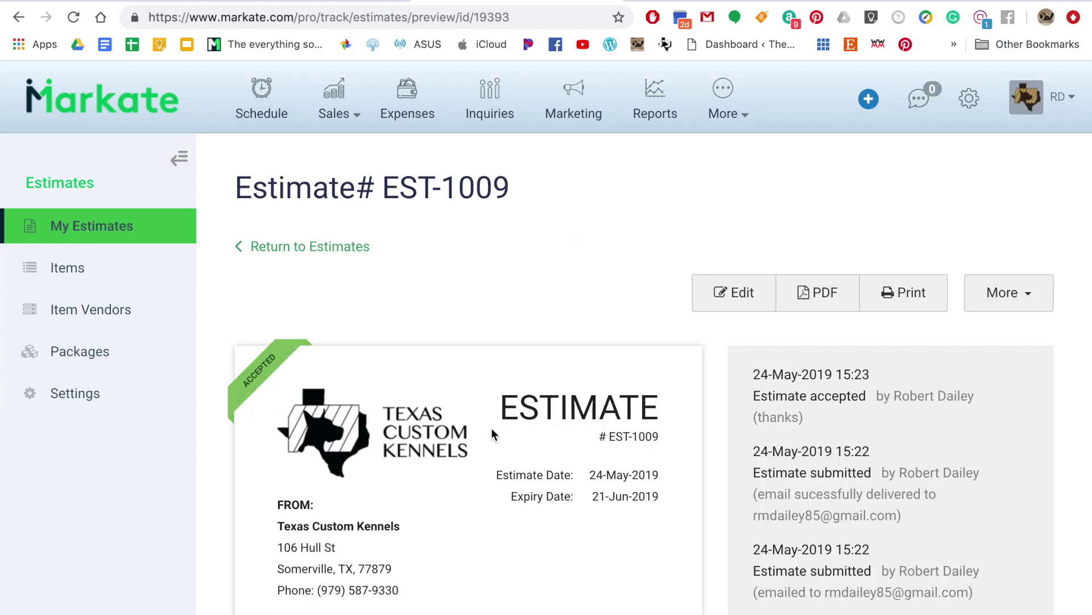
click(734, 293)
Preview the edited EST-1009, checking its five line items and $1,998.00 grand total.
scroll(386, 340, down, 2)
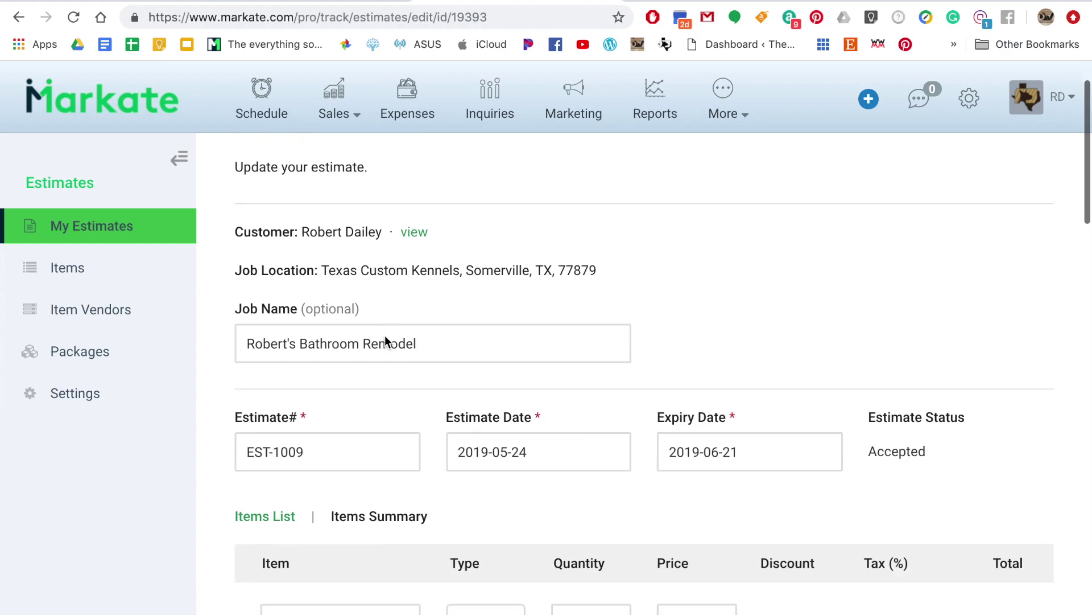
scroll(385, 341, down, 5)
scroll(385, 335, down, 7)
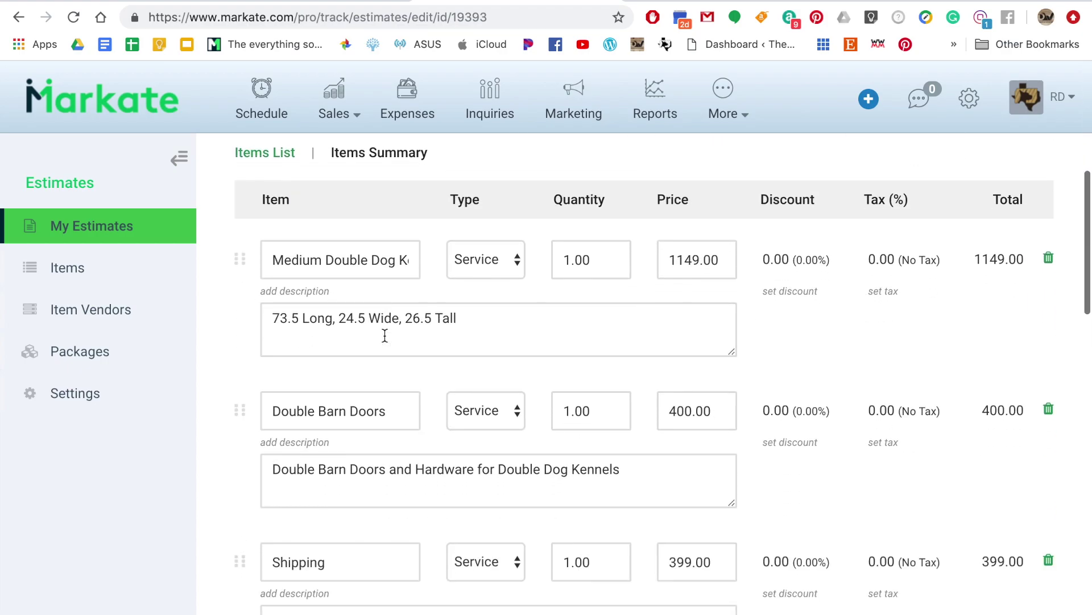
scroll(385, 336, down, 15)
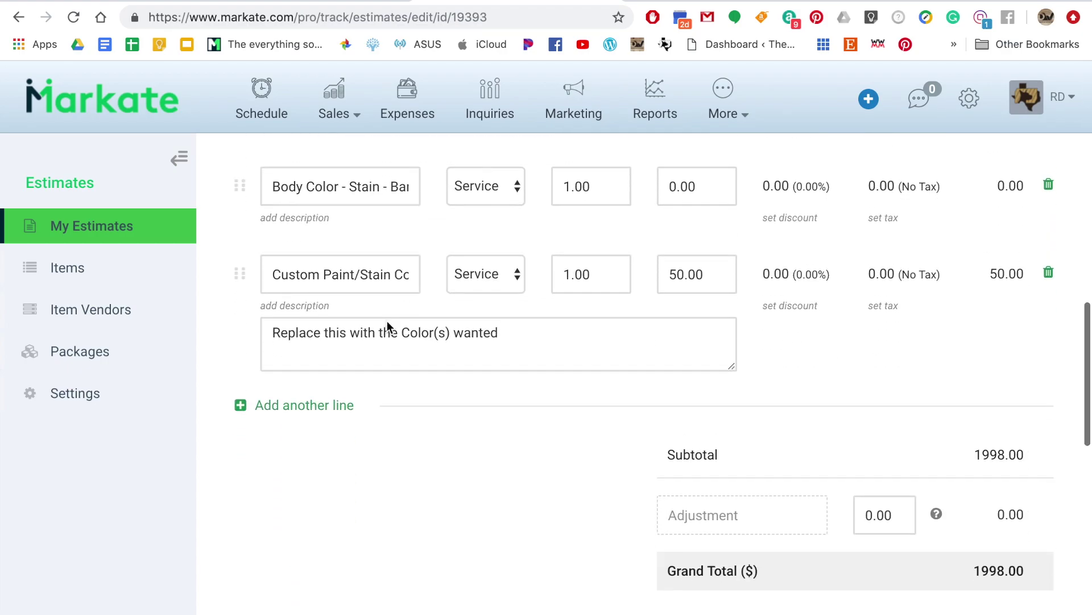
scroll(387, 326, down, 1)
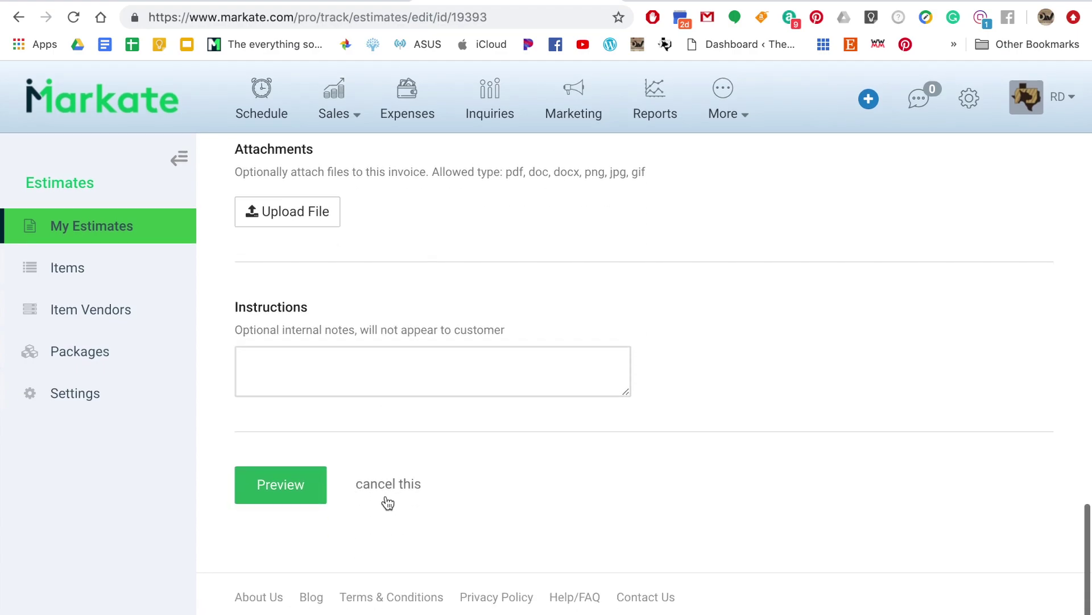
click(274, 485)
scroll(602, 456, down, 10)
scroll(602, 461, down, 1)
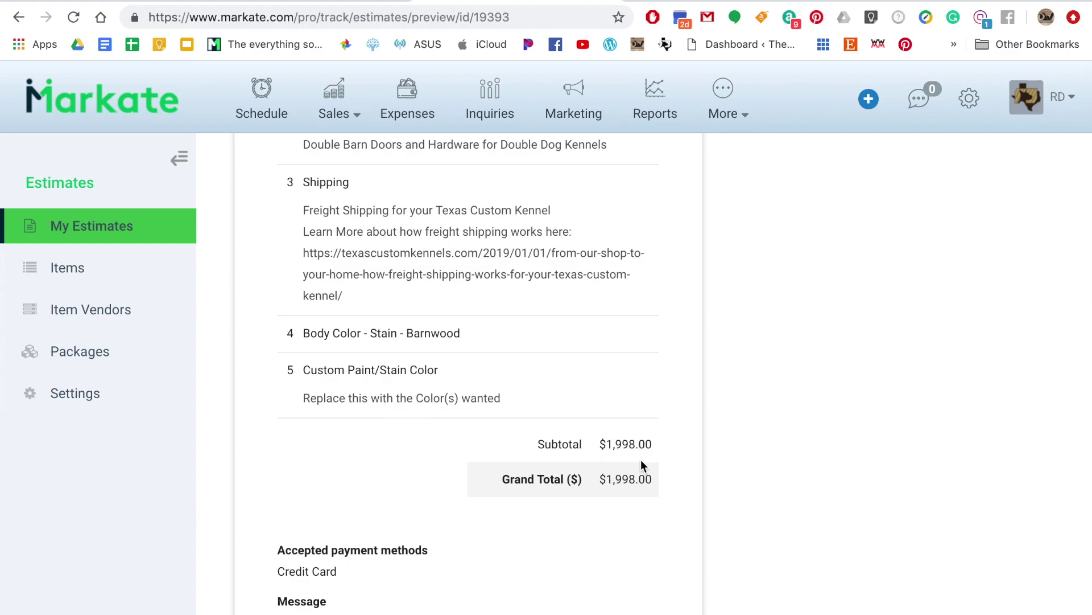
scroll(642, 464, up, 3)
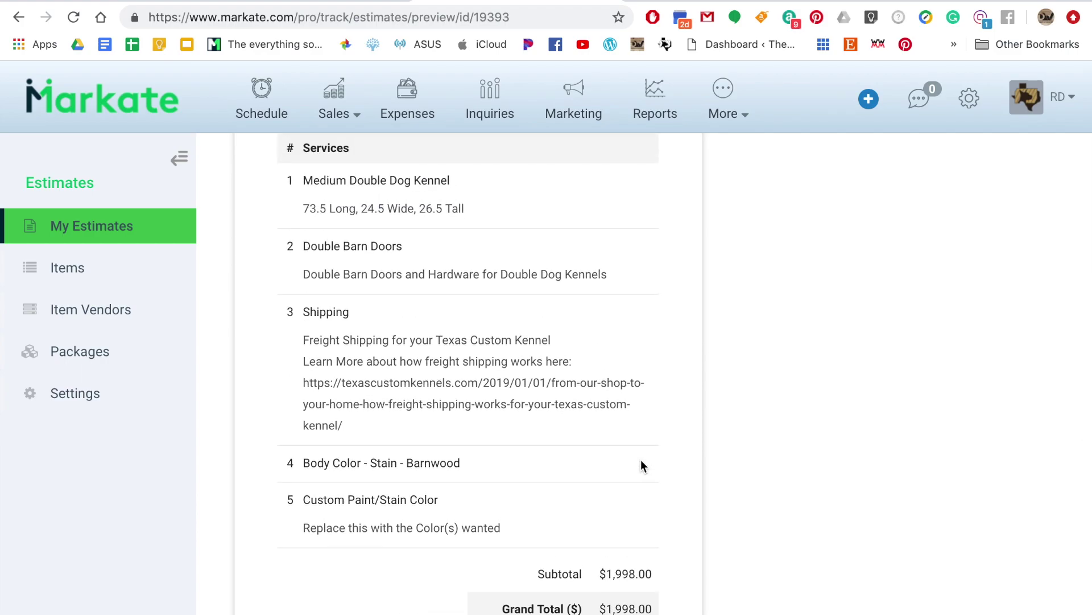
scroll(640, 459, down, 4)
scroll(641, 459, up, 20)
click(334, 114)
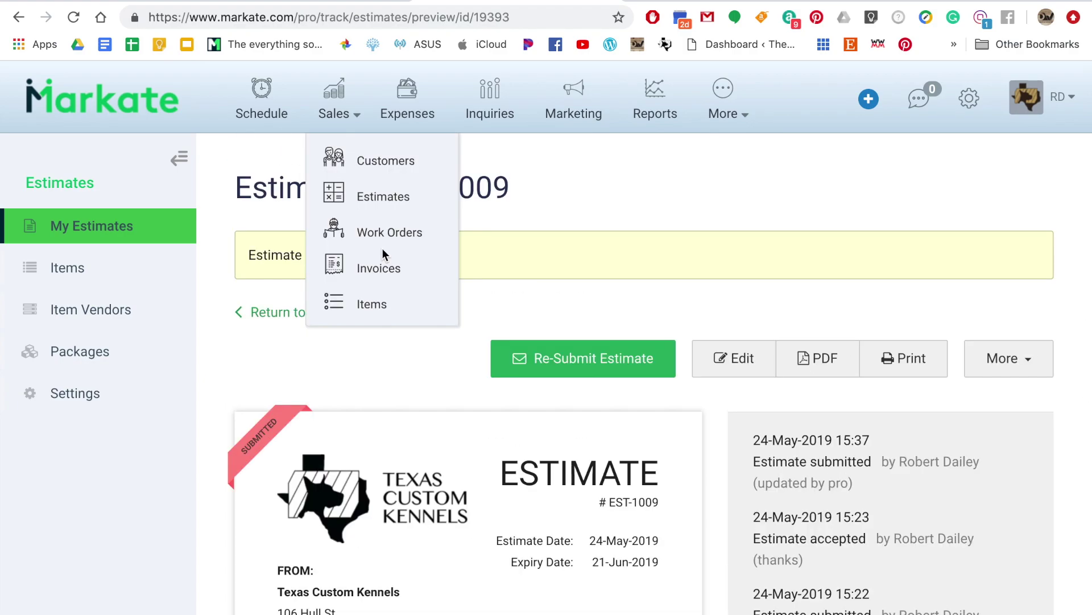
Go to the customer Inquiries list.
click(458, 479)
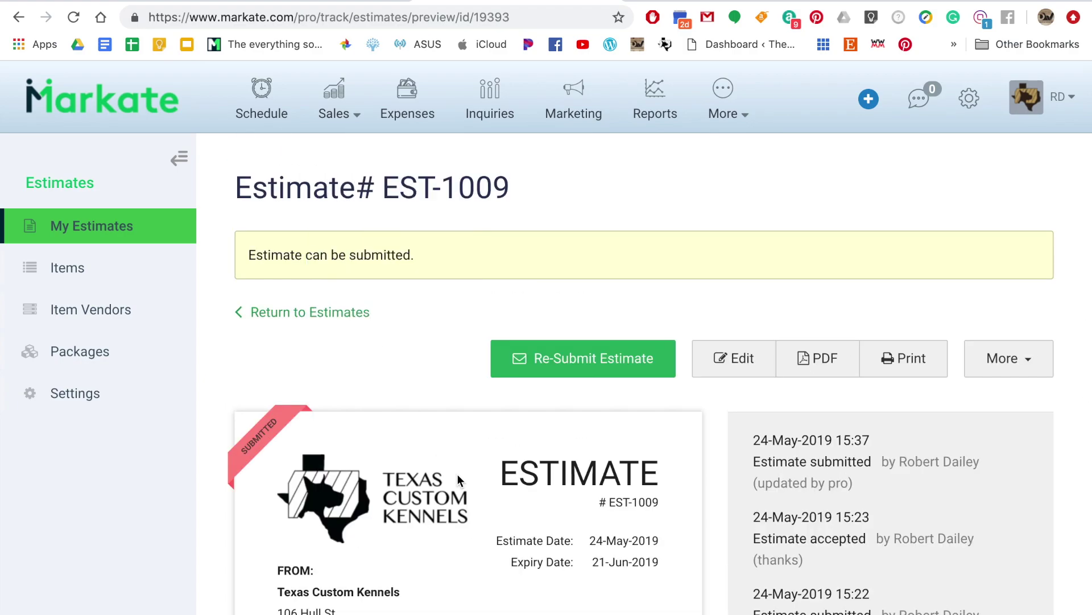
scroll(458, 479, down, 3)
scroll(458, 480, up, 3)
click(336, 114)
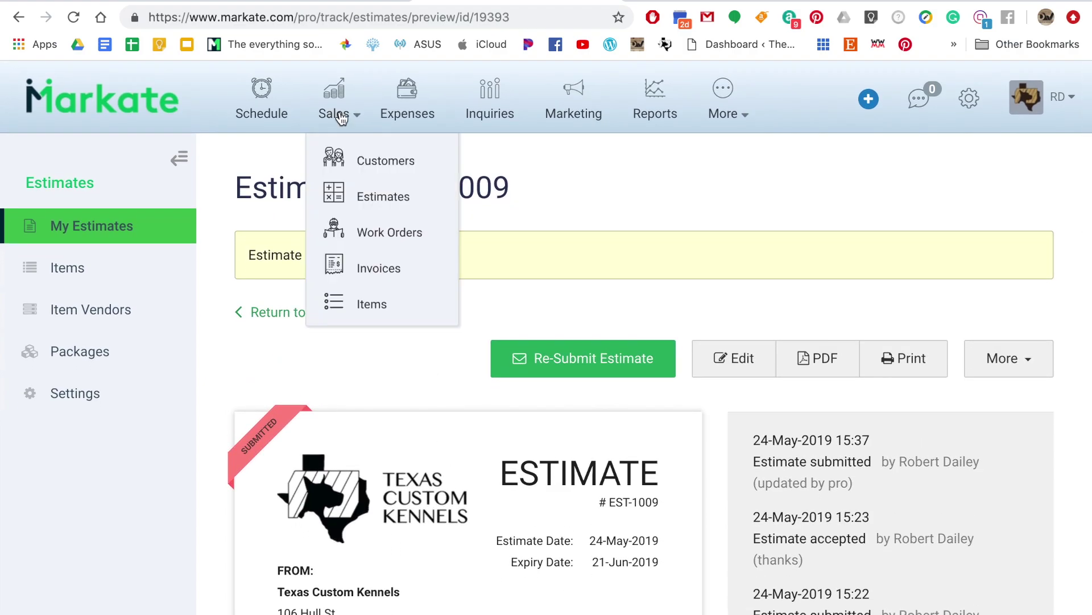
click(490, 108)
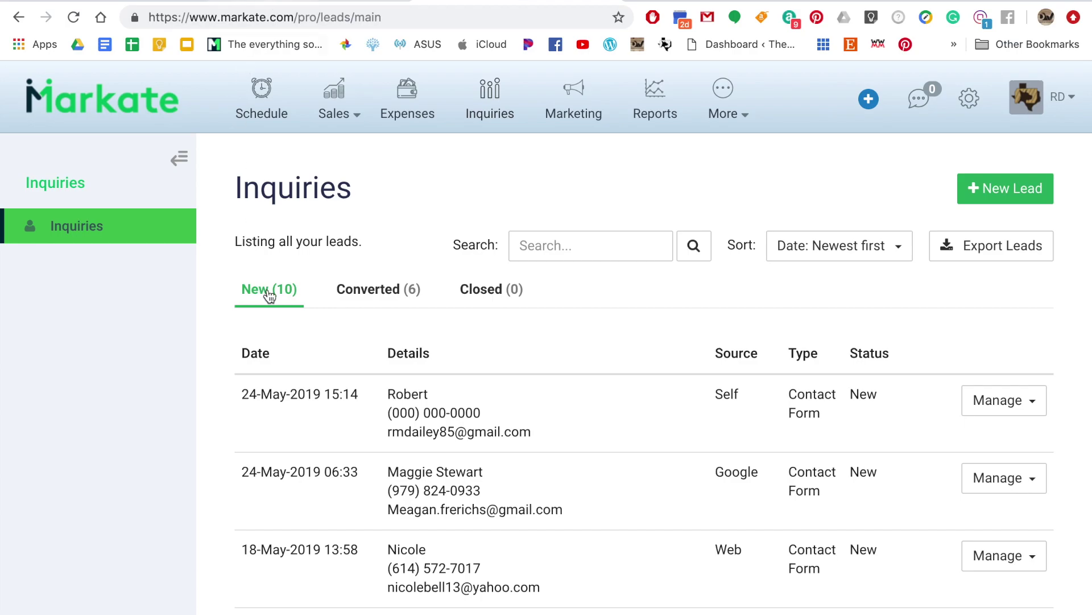
Read the 24-May-2019 15:14 inquiry, then open the website's Order Custom Dog Kennel page.
click(272, 405)
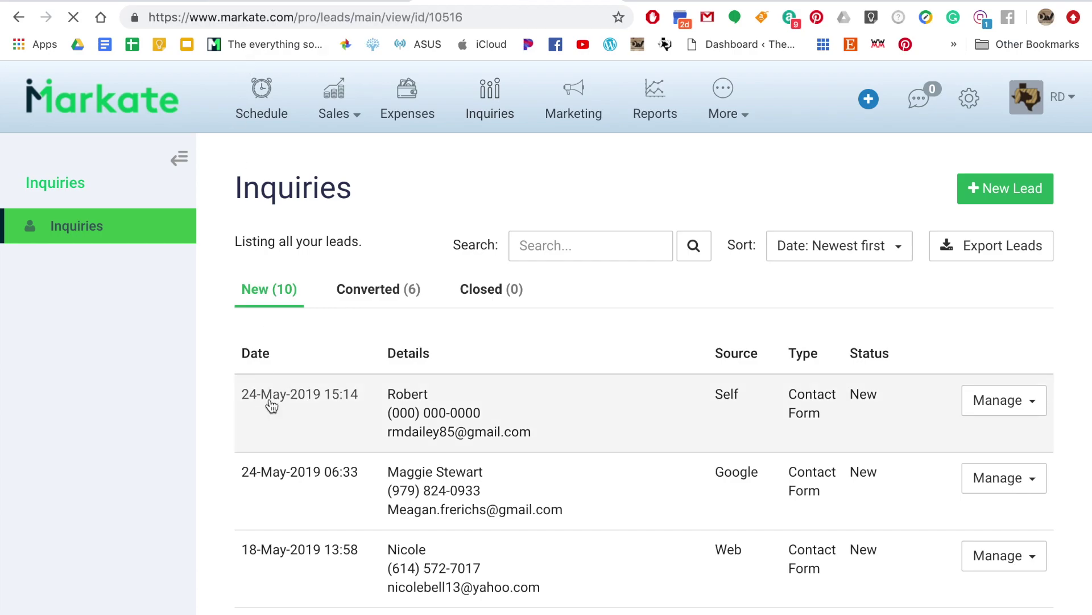
scroll(384, 507, down, 3)
scroll(385, 505, up, 4)
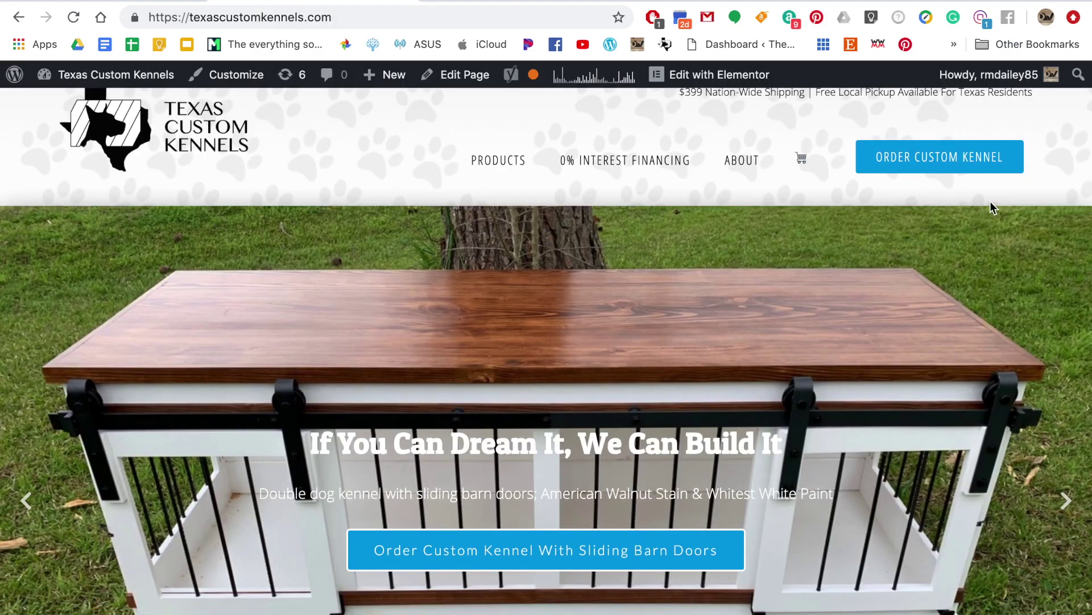
click(938, 162)
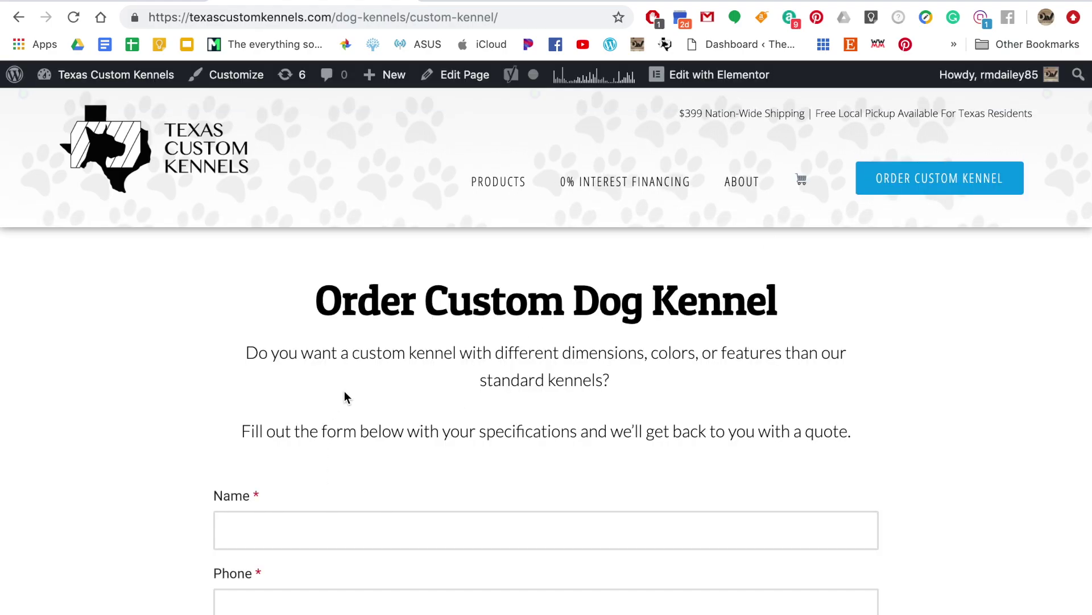
Look over the order form's Name, Email and How did you hear about us fields.
scroll(345, 396, down, 5)
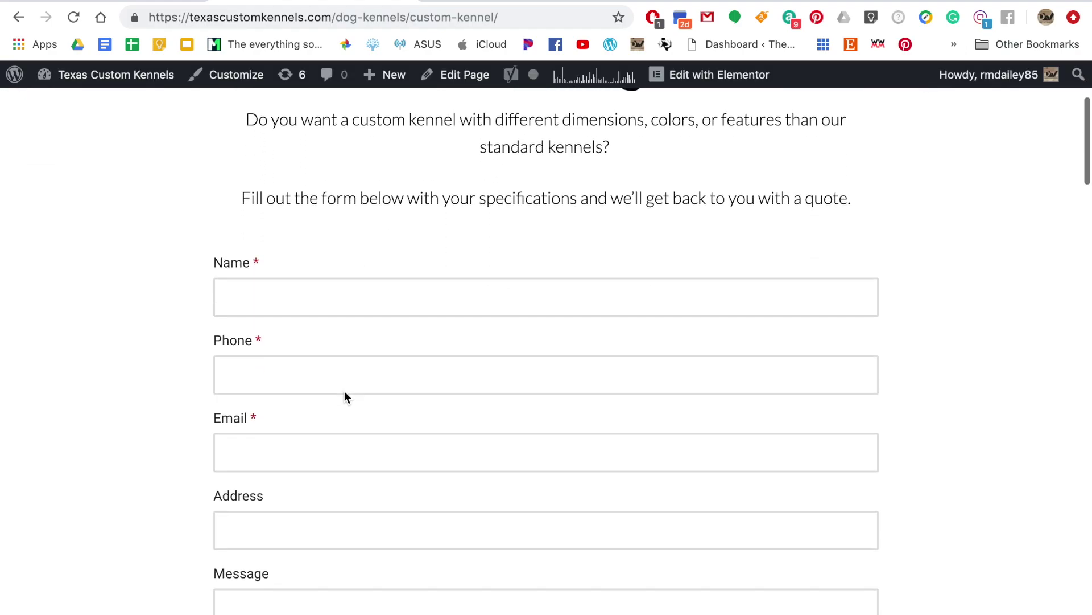
scroll(344, 390, down, 2)
scroll(343, 391, up, 1)
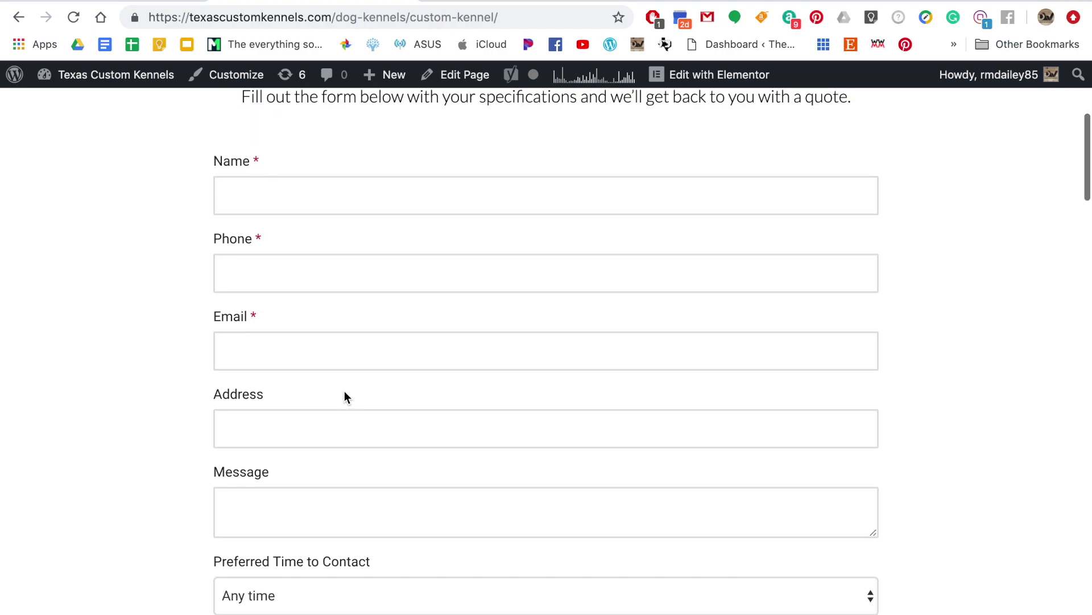
click(231, 203)
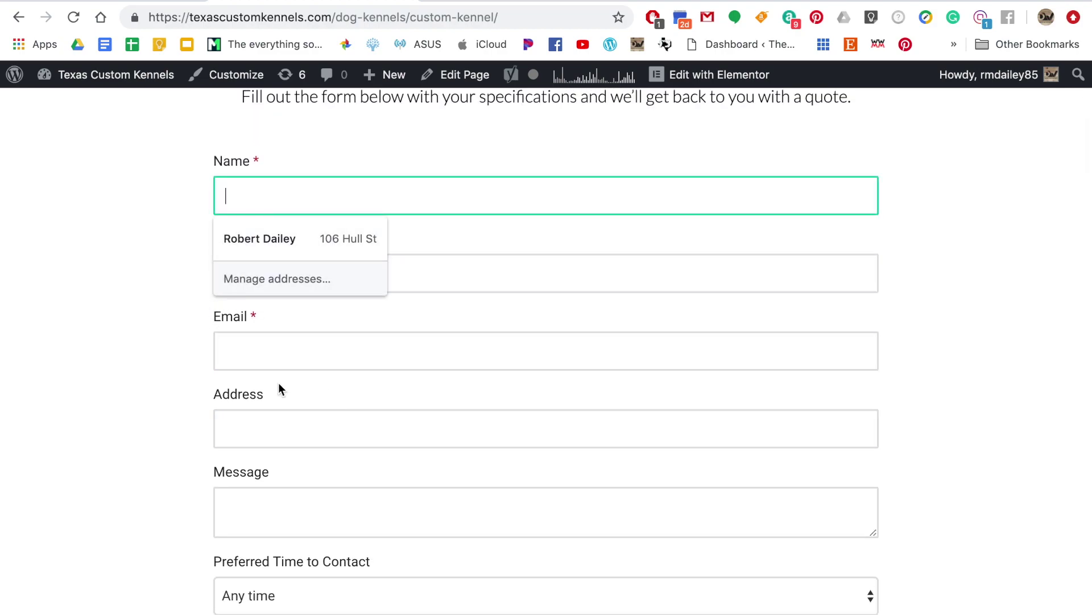
click(291, 343)
key(Tab)
key(Tab)
key(Tab)
key(Tab)
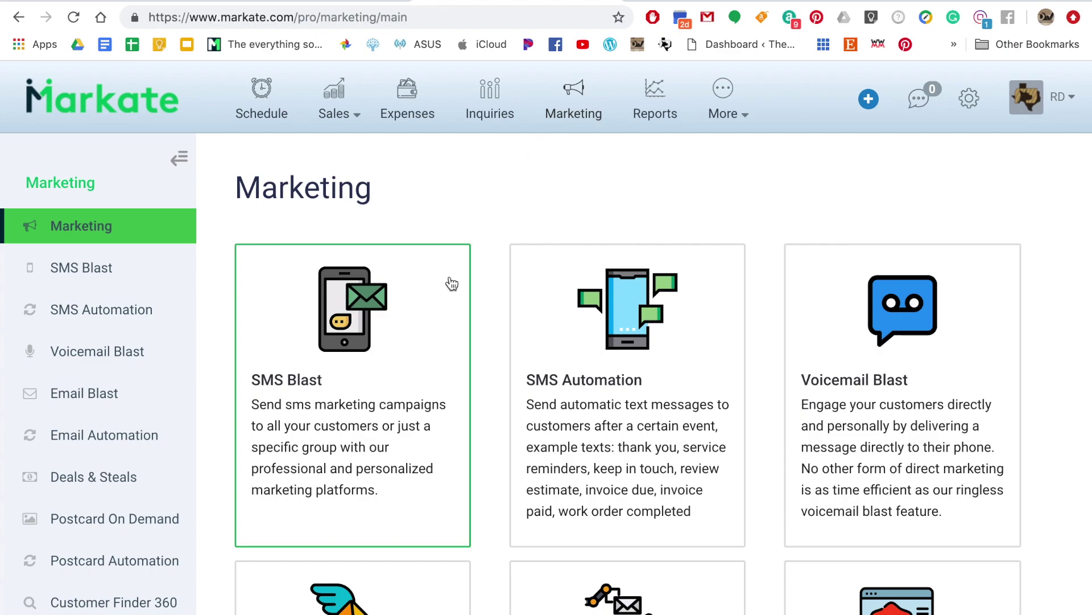
scroll(418, 380, down, 4)
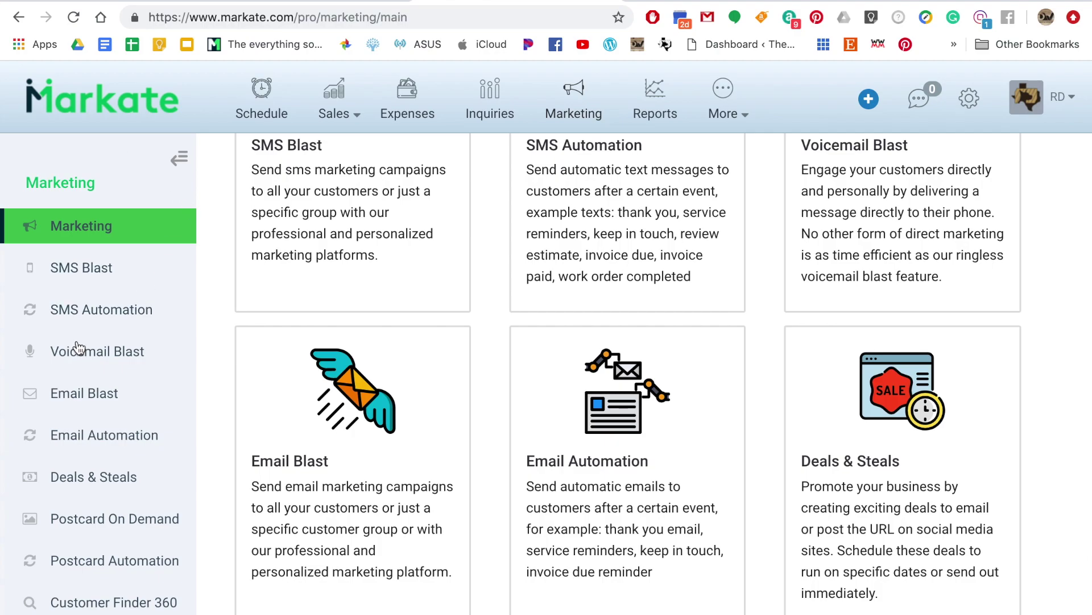
click(71, 439)
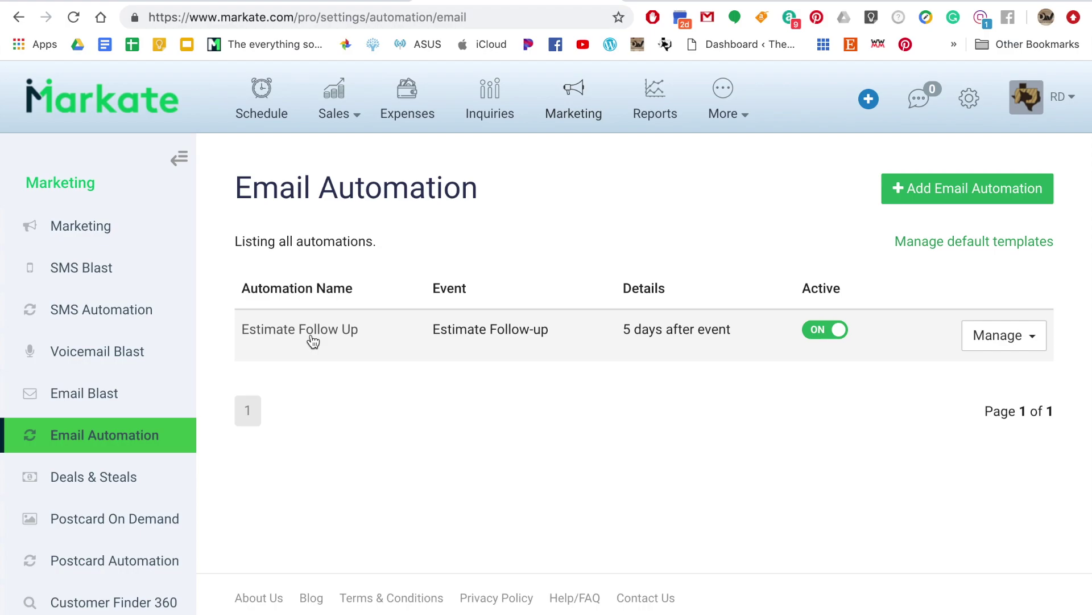
key(super+bracketleft)
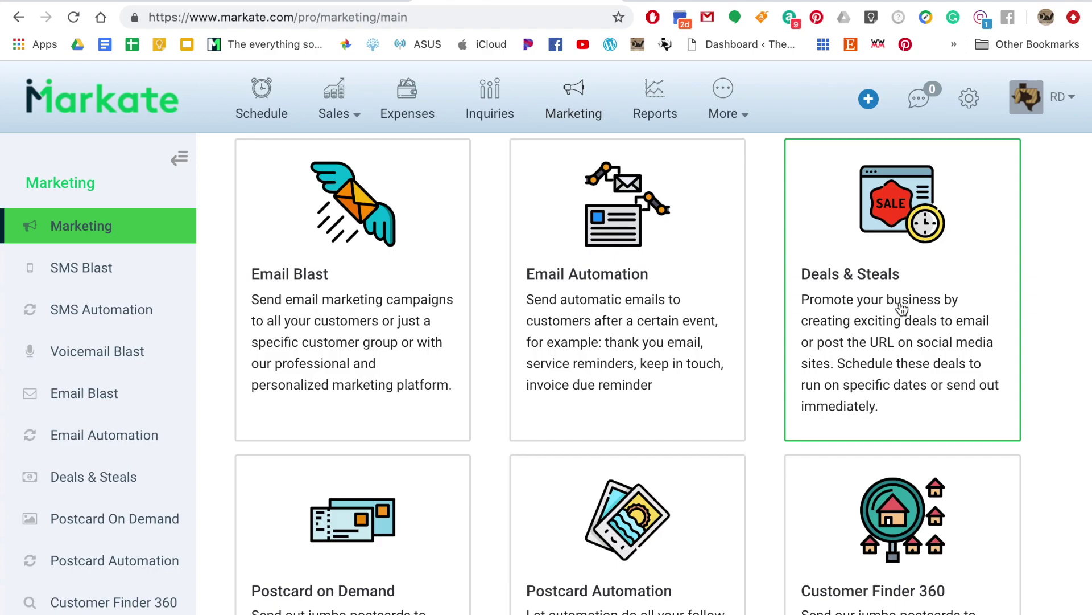
scroll(488, 438, down, 5)
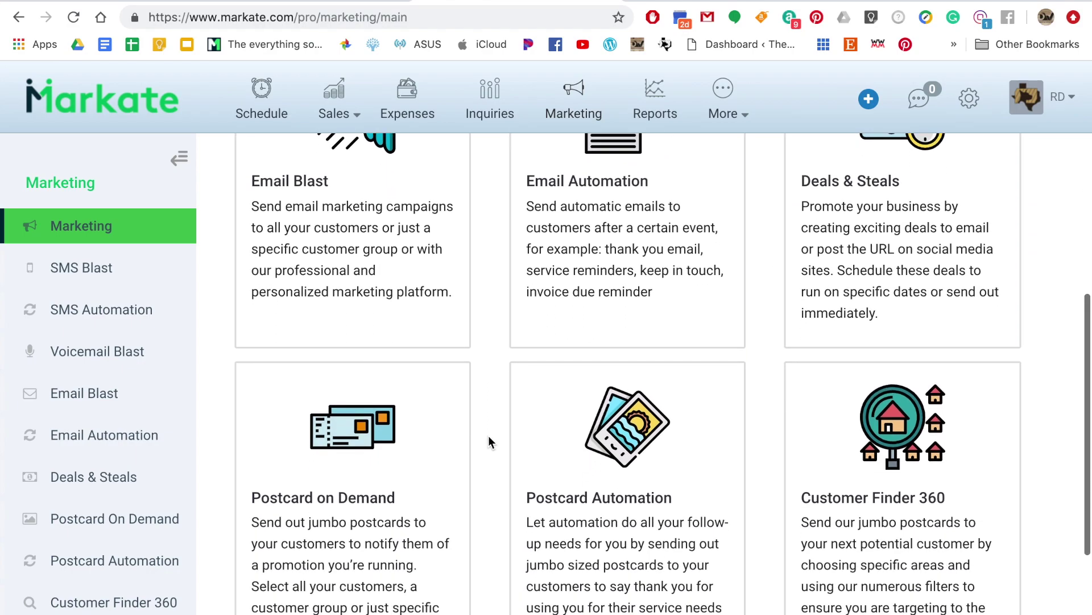
scroll(489, 439, up, 10)
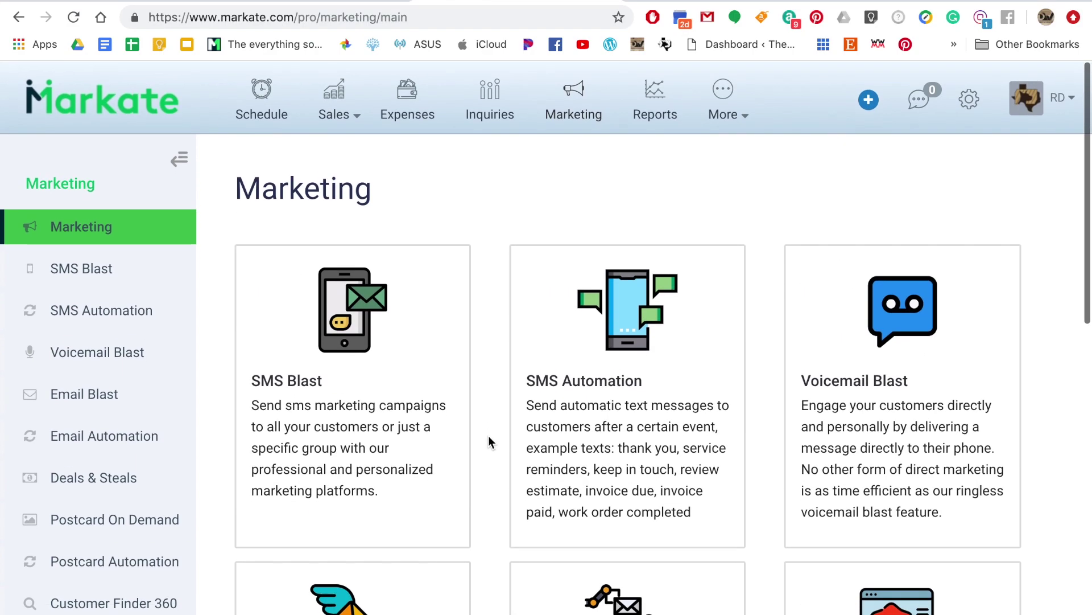